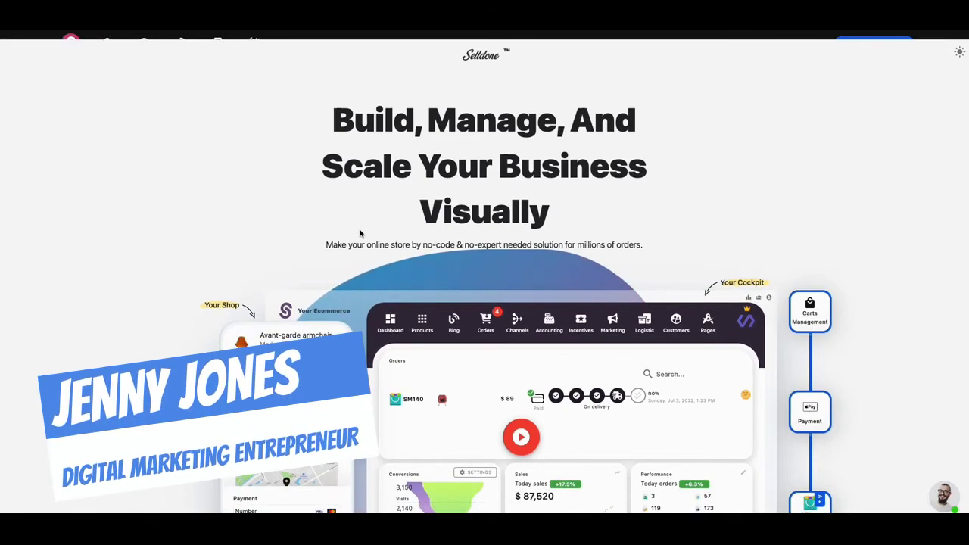
- Scroll through Printful's Stores overview to confirm the Selldone store is listed as Active
{"action": "scroll", "coordinate": [359, 232], "scroll_direction": "down", "scroll_amount": 1}
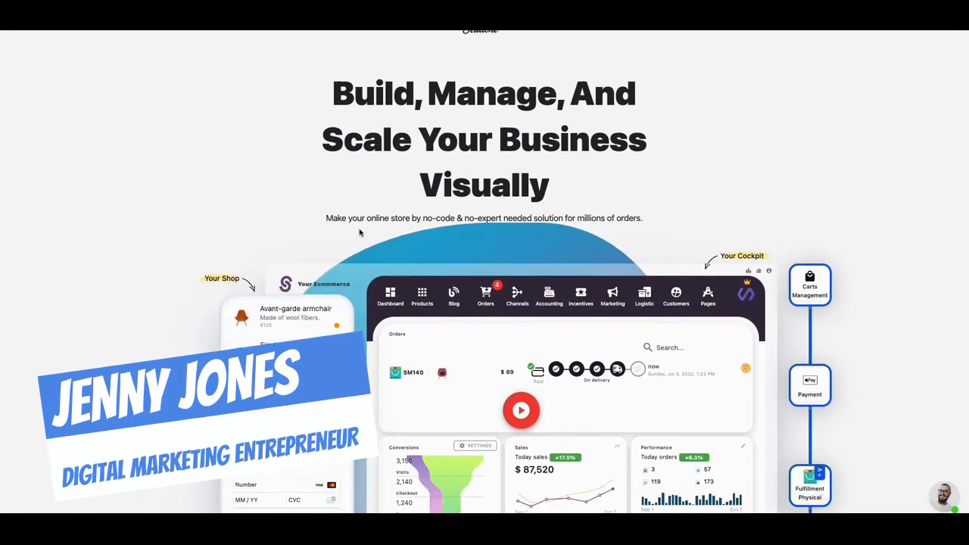
{"action": "scroll", "coordinate": [360, 232], "scroll_direction": "down", "scroll_amount": 1}
{"action": "scroll", "coordinate": [360, 232], "scroll_direction": "up", "scroll_amount": 2}
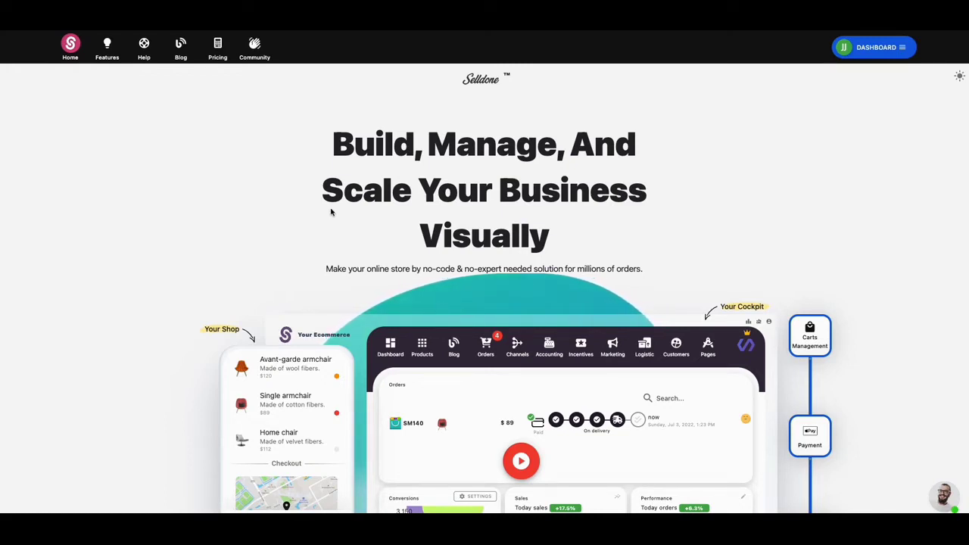
{"action": "scroll", "coordinate": [331, 212], "scroll_direction": "down", "scroll_amount": 1}
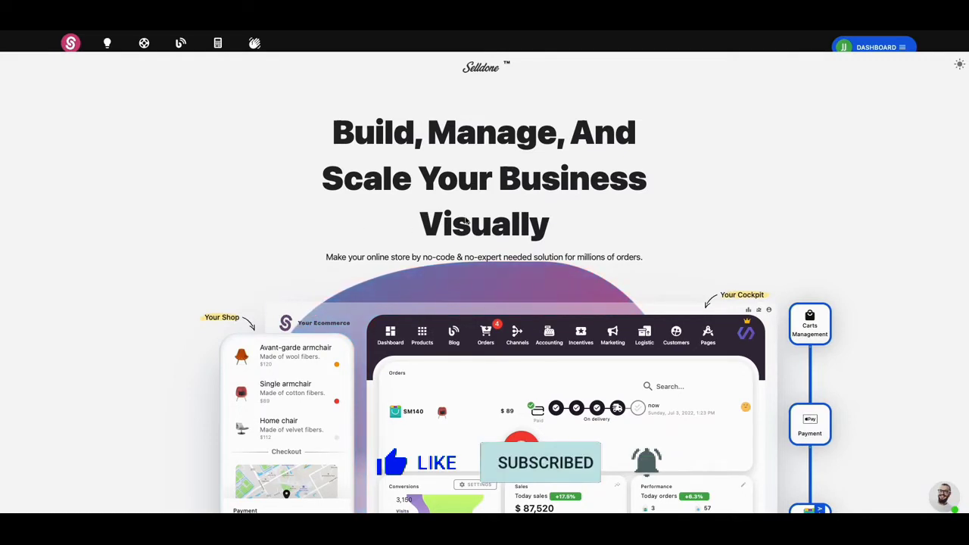
{"action": "scroll", "coordinate": [466, 220], "scroll_direction": "down", "scroll_amount": 1}
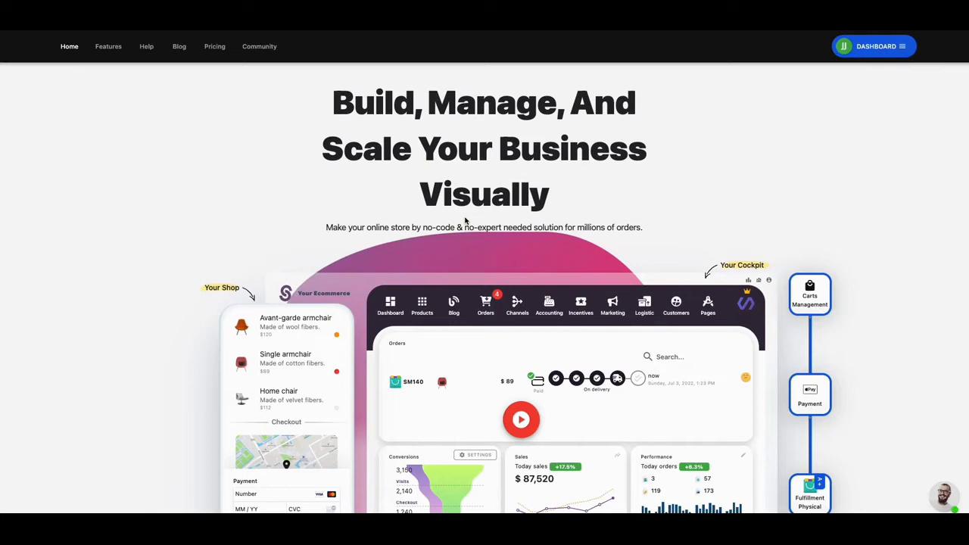
{"action": "scroll", "coordinate": [507, 218], "scroll_direction": "down", "scroll_amount": 1}
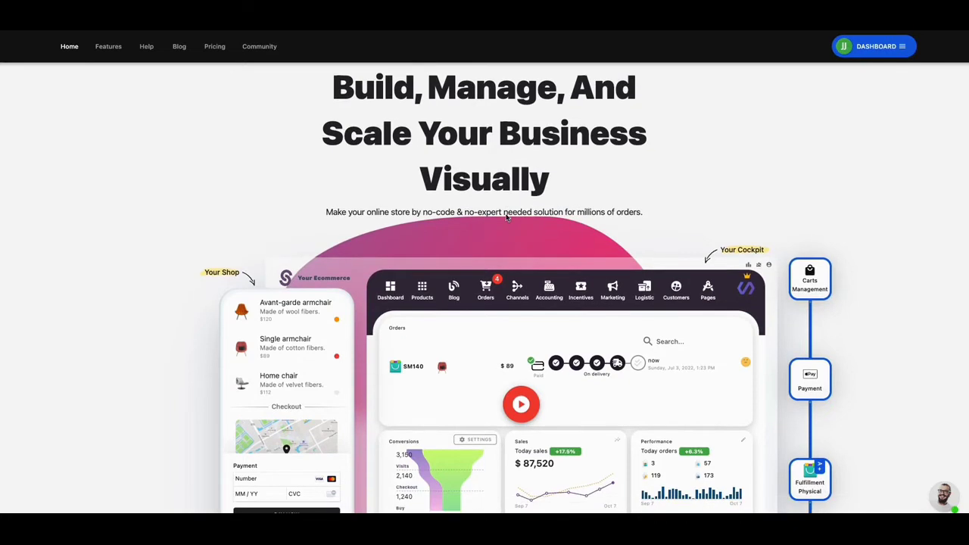
{"action": "scroll", "coordinate": [506, 218], "scroll_direction": "down", "scroll_amount": 1}
{"action": "scroll", "coordinate": [506, 218], "scroll_direction": "down", "scroll_amount": 1}
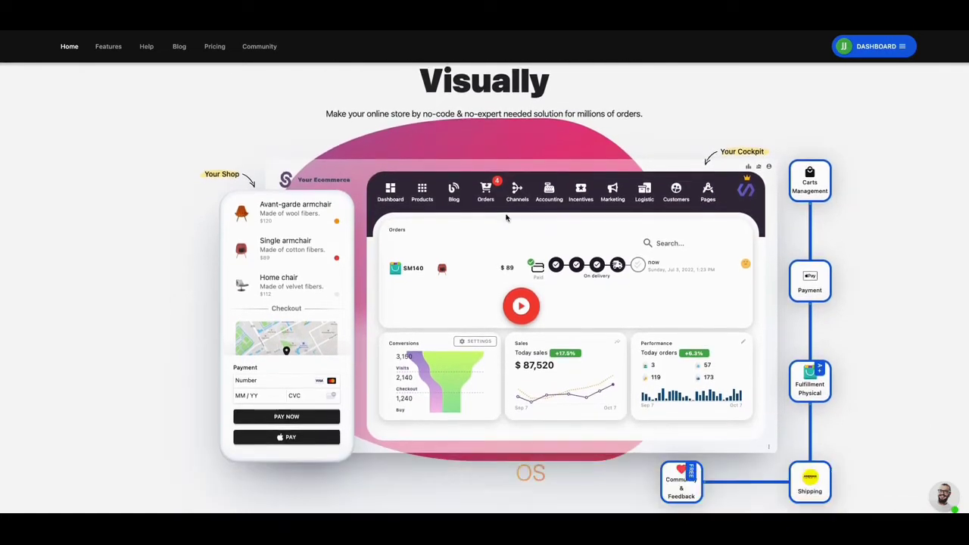
{"action": "scroll", "coordinate": [506, 218], "scroll_direction": "down", "scroll_amount": 1}
{"action": "scroll", "coordinate": [506, 218], "scroll_direction": "down", "scroll_amount": 1}
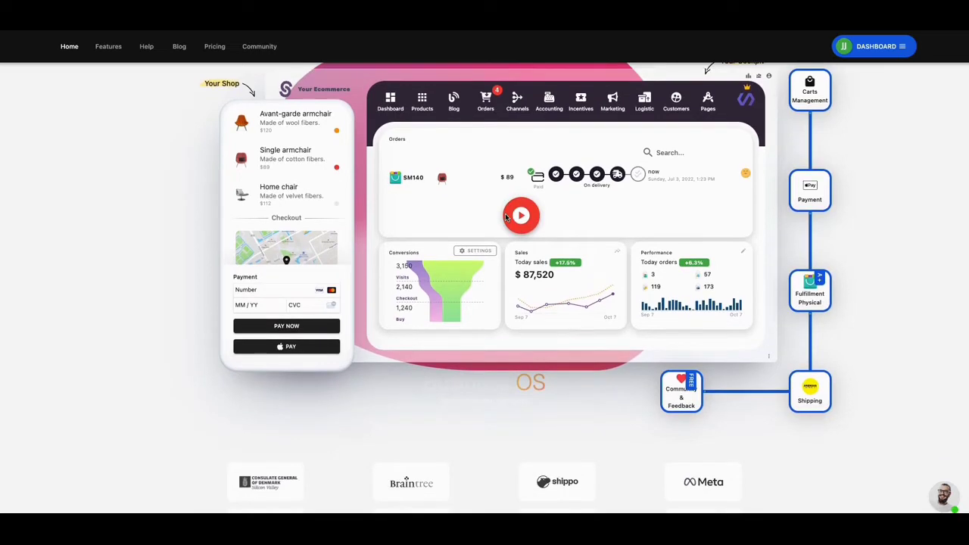
{"action": "scroll", "coordinate": [506, 218], "scroll_direction": "down", "scroll_amount": 3}
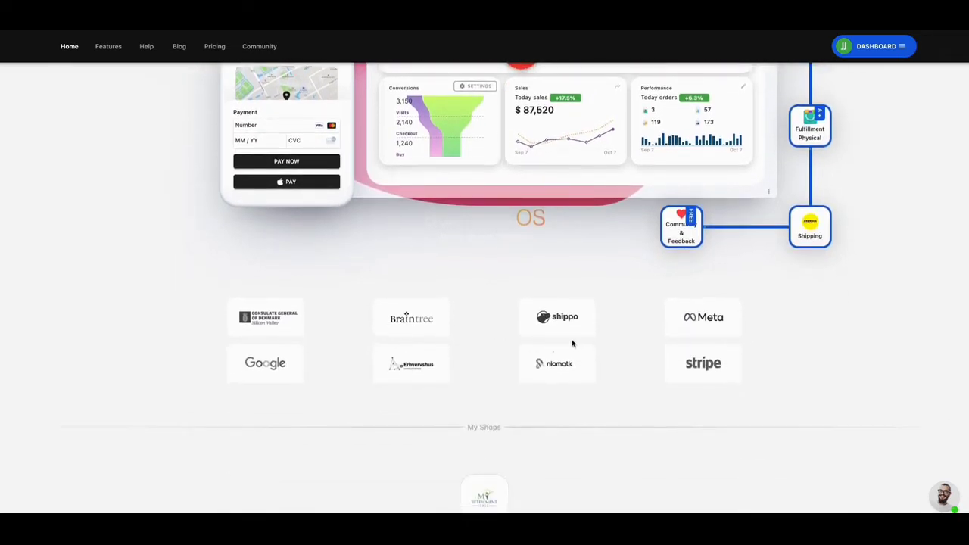
{"action": "scroll", "coordinate": [608, 359], "scroll_direction": "down", "scroll_amount": 3}
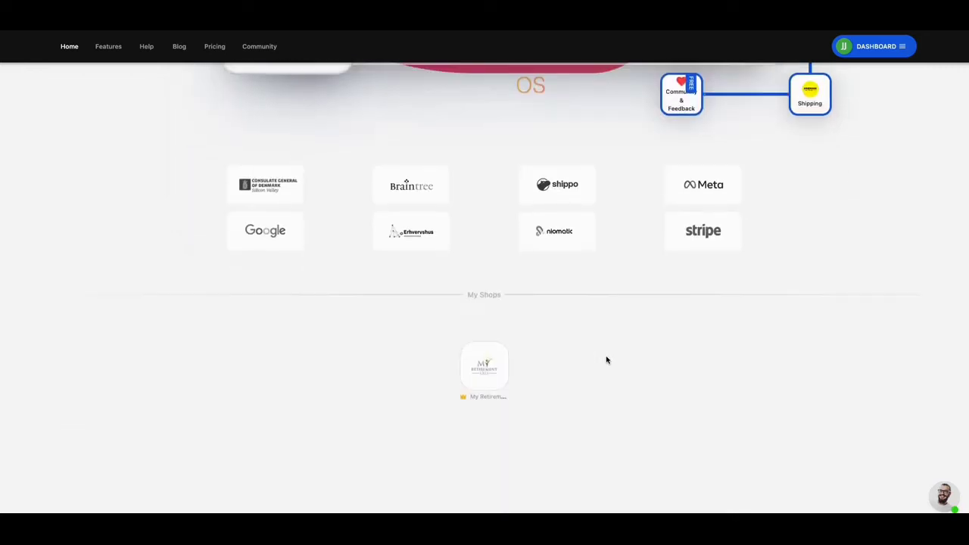
{"action": "scroll", "coordinate": [607, 359], "scroll_direction": "up", "scroll_amount": 2}
{"action": "scroll", "coordinate": [603, 359], "scroll_direction": "up", "scroll_amount": 3}
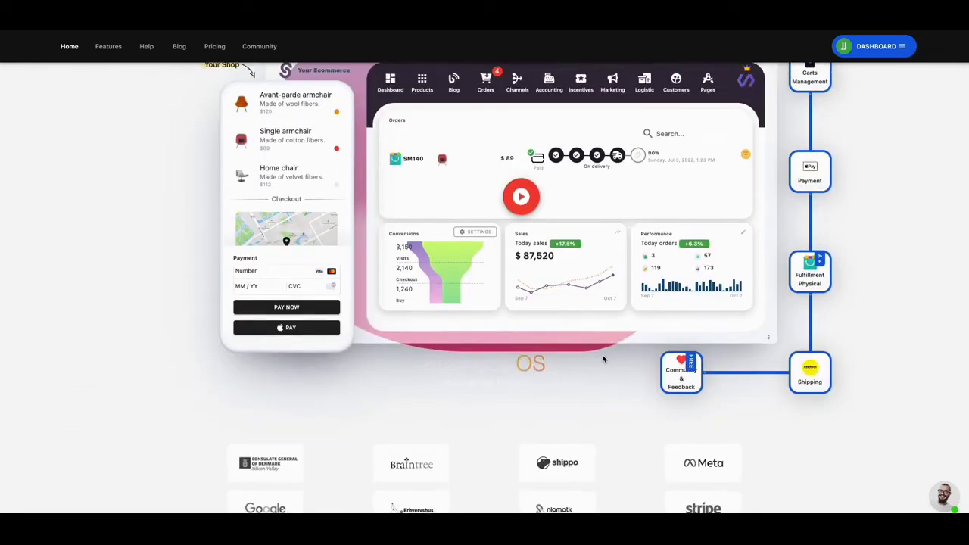
{"action": "scroll", "coordinate": [604, 359], "scroll_direction": "up", "scroll_amount": 2}
{"action": "scroll", "coordinate": [603, 359], "scroll_direction": "up", "scroll_amount": 2}
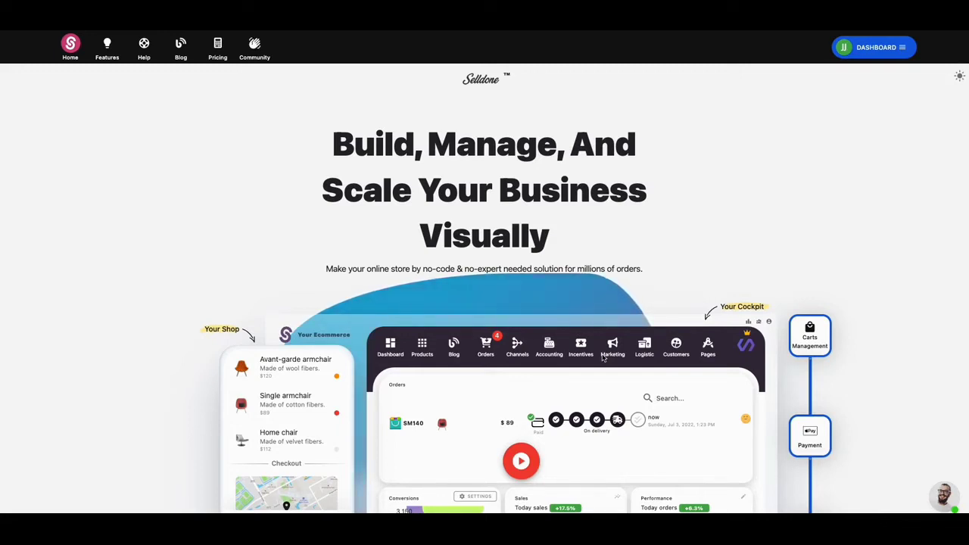
{"action": "scroll", "coordinate": [603, 359], "scroll_direction": "down", "scroll_amount": 1}
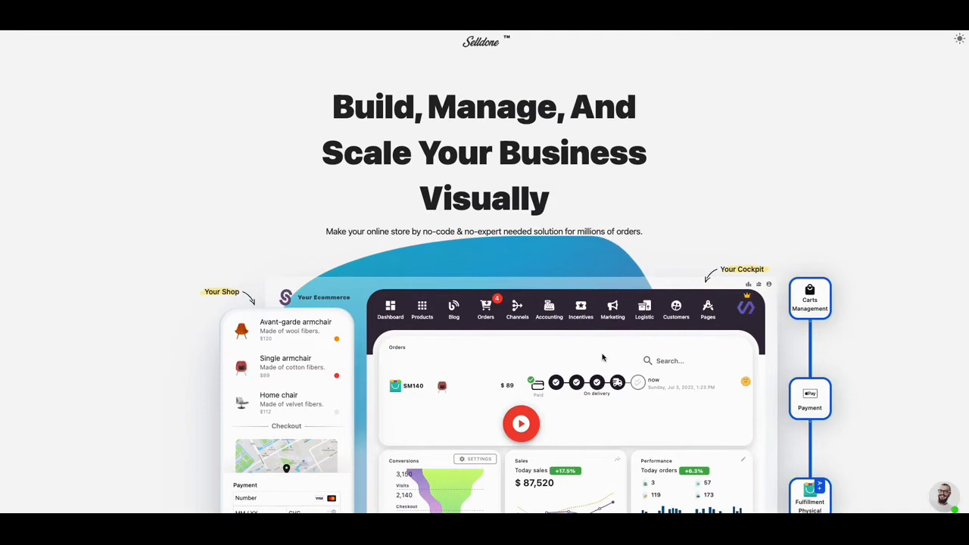
{"action": "scroll", "coordinate": [603, 358], "scroll_direction": "up", "scroll_amount": 1}
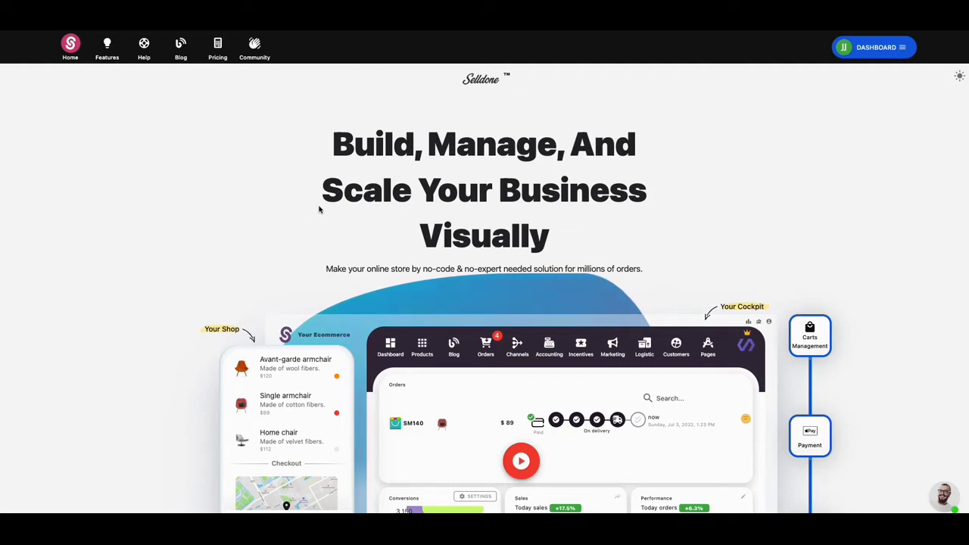
{"action": "scroll", "coordinate": [320, 209], "scroll_direction": "down", "scroll_amount": 2}
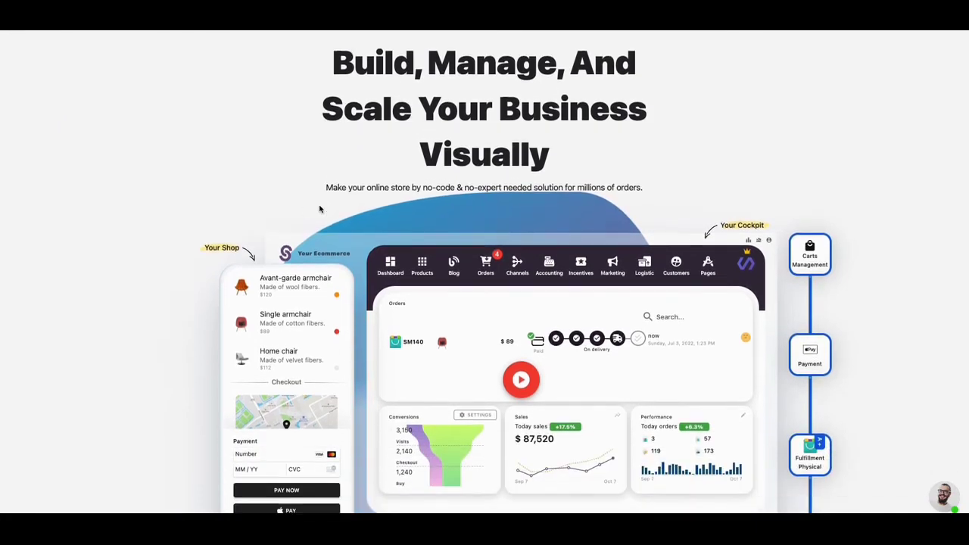
{"action": "scroll", "coordinate": [319, 207], "scroll_direction": "up", "scroll_amount": 2}
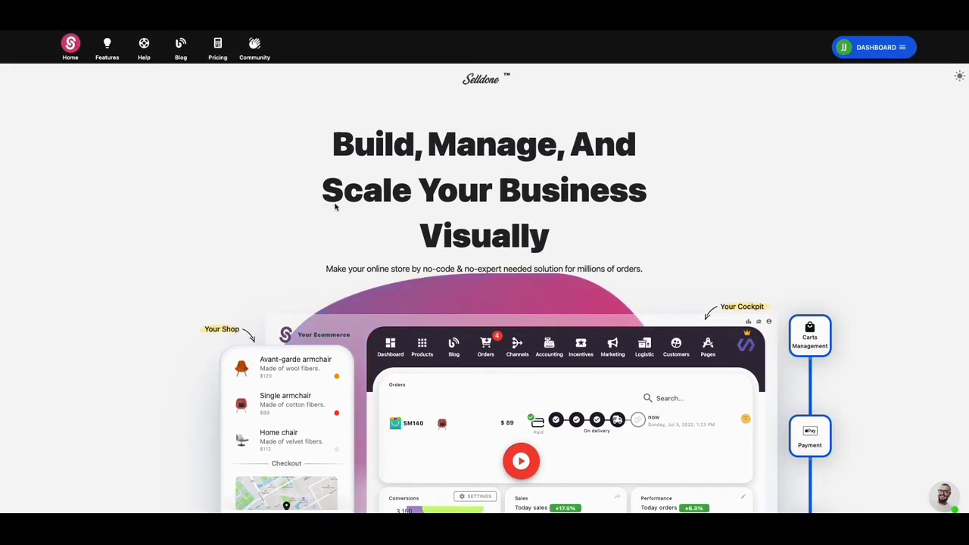
{"action": "scroll", "coordinate": [334, 206], "scroll_direction": "down", "scroll_amount": 1}
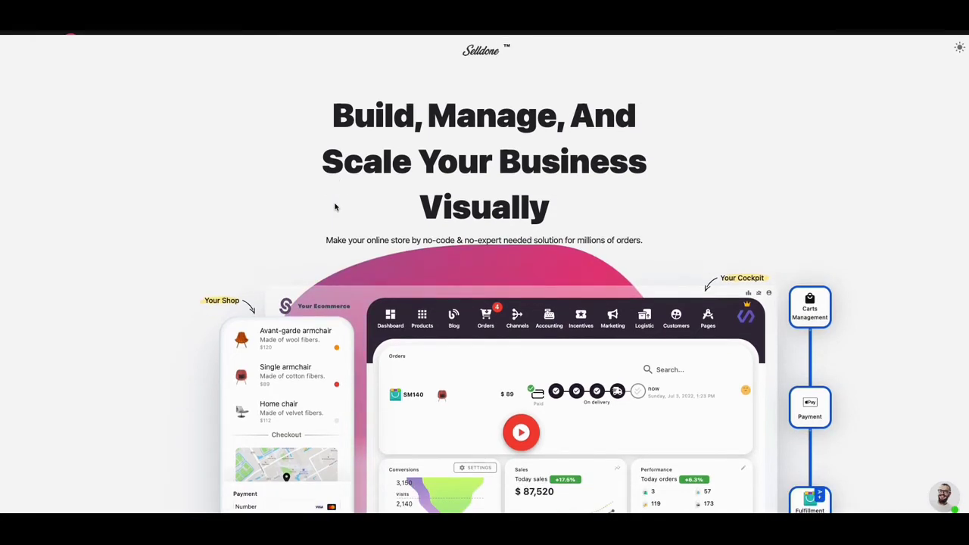
{"action": "scroll", "coordinate": [335, 206], "scroll_direction": "down", "scroll_amount": 2}
{"action": "scroll", "coordinate": [335, 206], "scroll_direction": "up", "scroll_amount": 3}
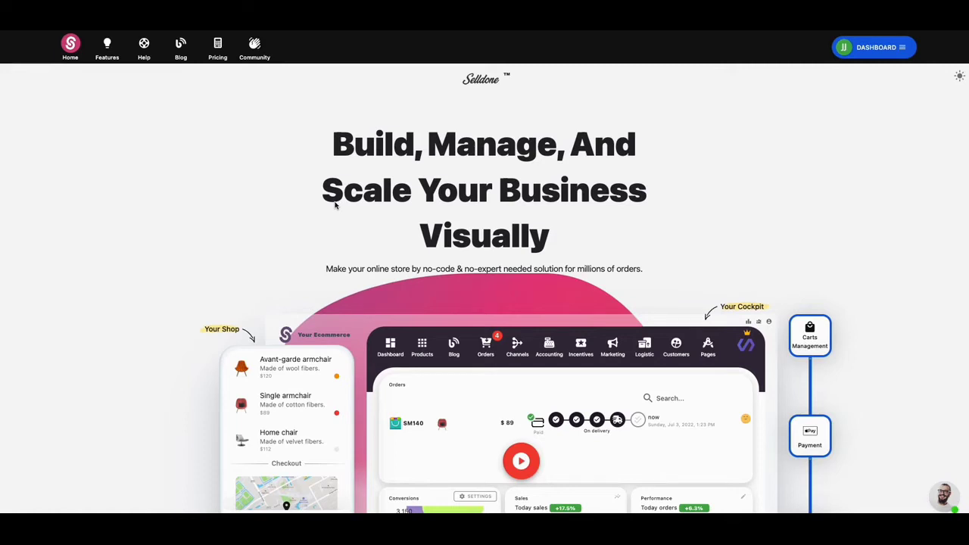
{"action": "scroll", "coordinate": [335, 204], "scroll_direction": "down", "scroll_amount": 2}
{"action": "scroll", "coordinate": [335, 204], "scroll_direction": "down", "scroll_amount": 4}
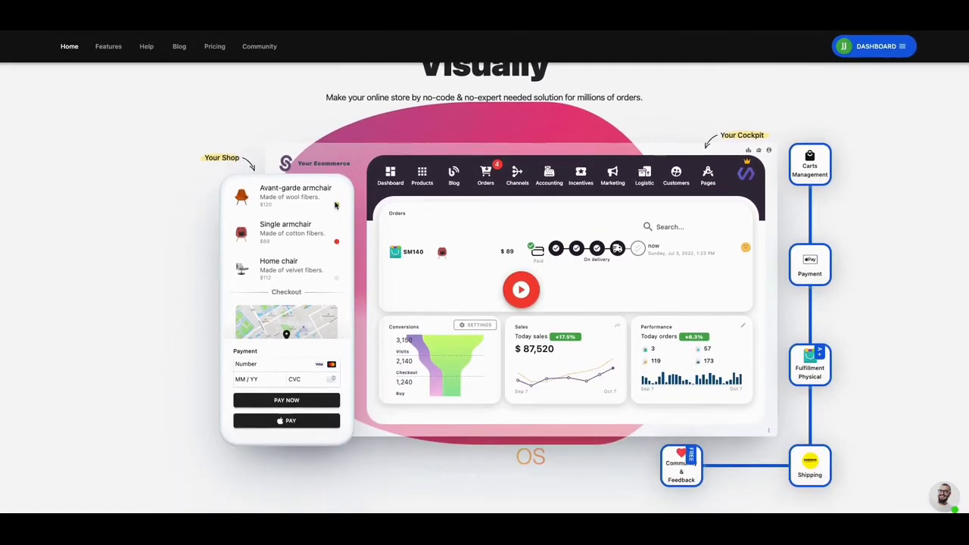
{"action": "scroll", "coordinate": [335, 205], "scroll_direction": "up", "scroll_amount": 2}
{"action": "scroll", "coordinate": [335, 205], "scroll_direction": "up", "scroll_amount": 3}
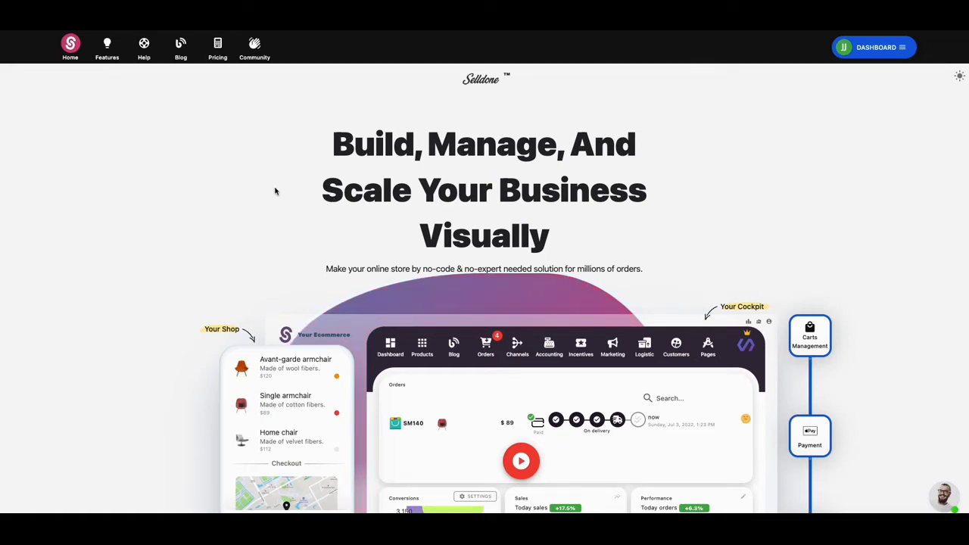
{"action": "scroll", "coordinate": [274, 191], "scroll_direction": "down", "scroll_amount": 1}
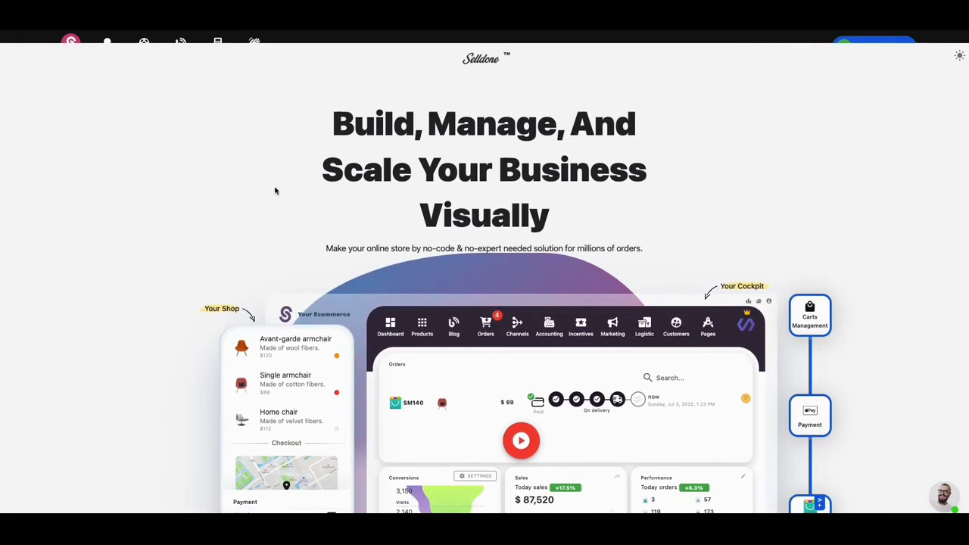
{"action": "scroll", "coordinate": [274, 190], "scroll_direction": "up", "scroll_amount": 1}
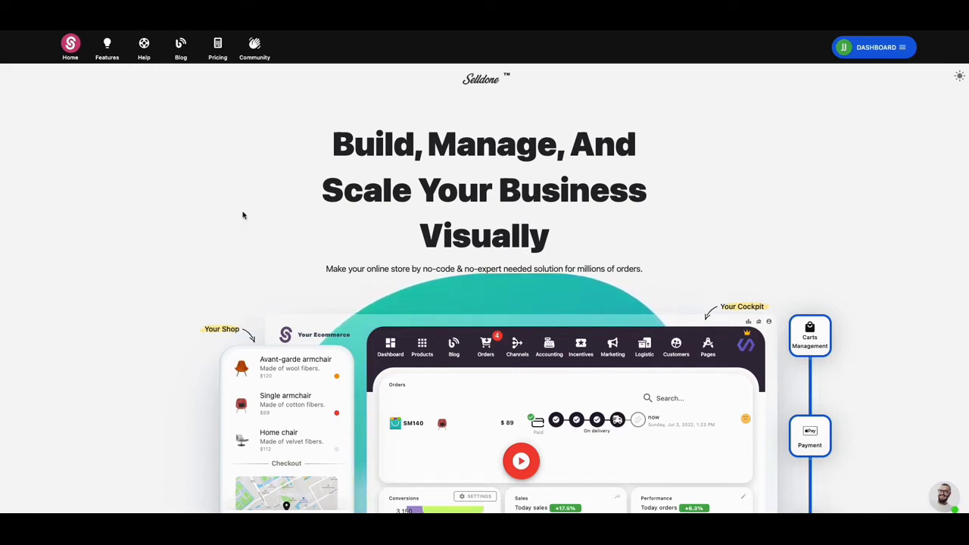
{"action": "scroll", "coordinate": [245, 210], "scroll_direction": "down", "scroll_amount": 1}
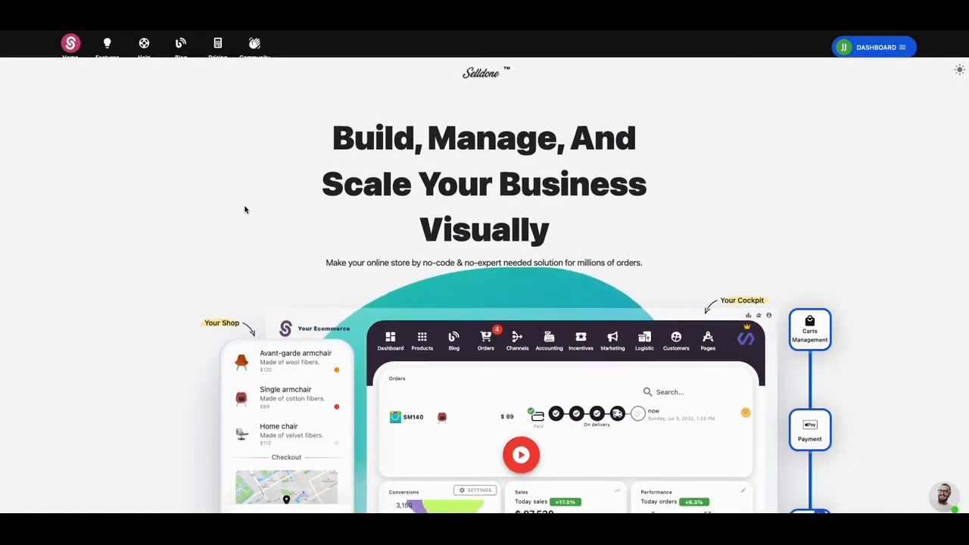
{"action": "scroll", "coordinate": [244, 209], "scroll_direction": "up", "scroll_amount": 1}
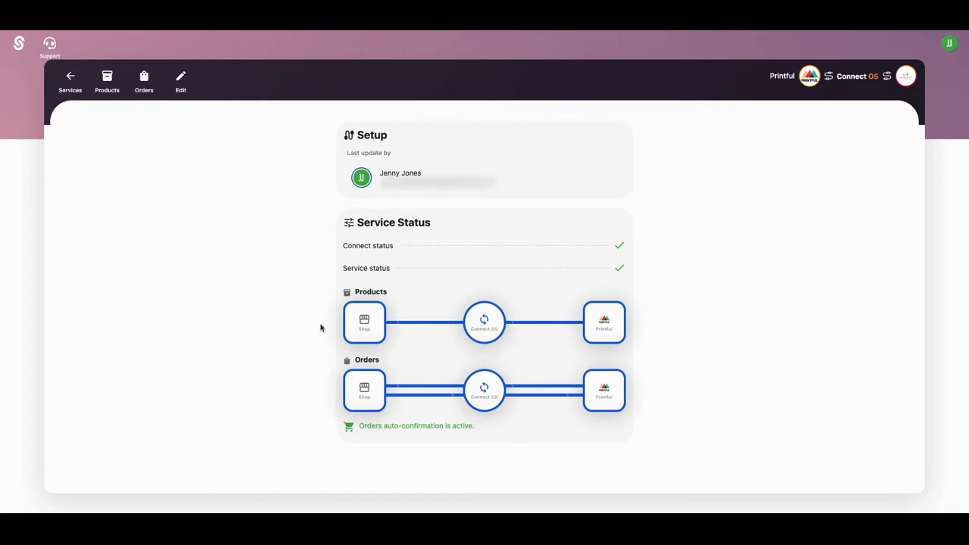
- Bring up Selldone's Products list to see the three products synced from Printful
{"action": "left_click", "coordinate": [106, 83]}
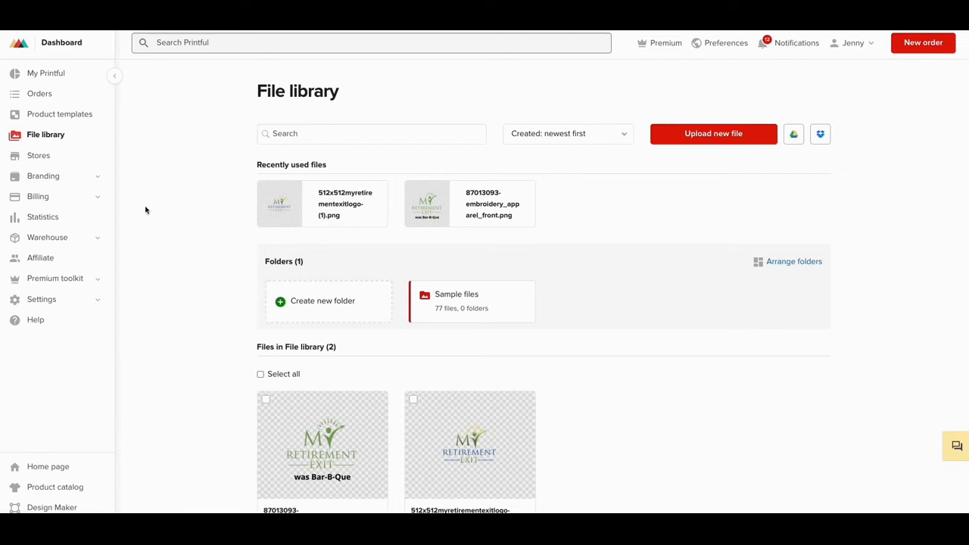
- Browse Printful's Product templates, including the Champion Performance T-Shirt and Women's Polo cards
{"action": "left_click", "coordinate": [52, 121]}
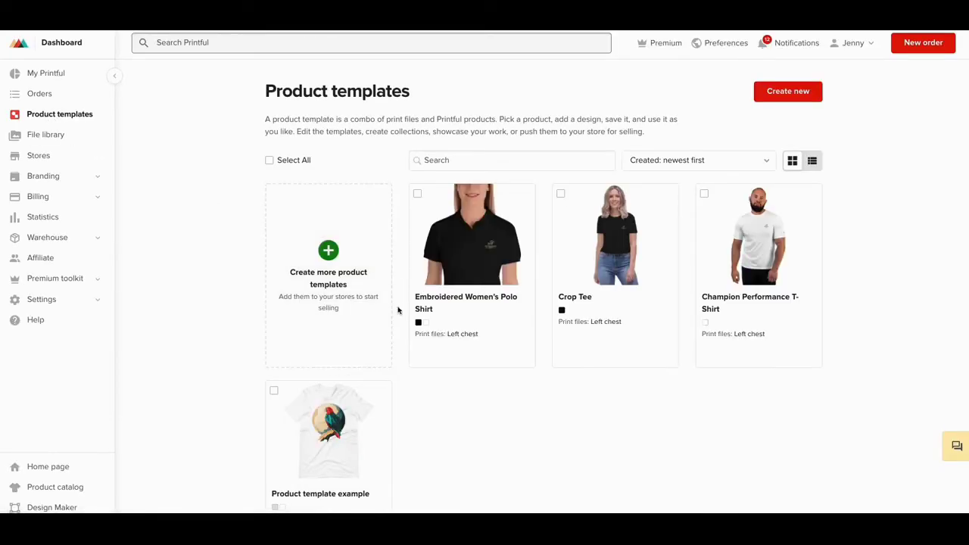
{"action": "scroll", "coordinate": [310, 423], "scroll_direction": "down", "scroll_amount": 2}
{"action": "mouse_move", "coordinate": [328, 323]}
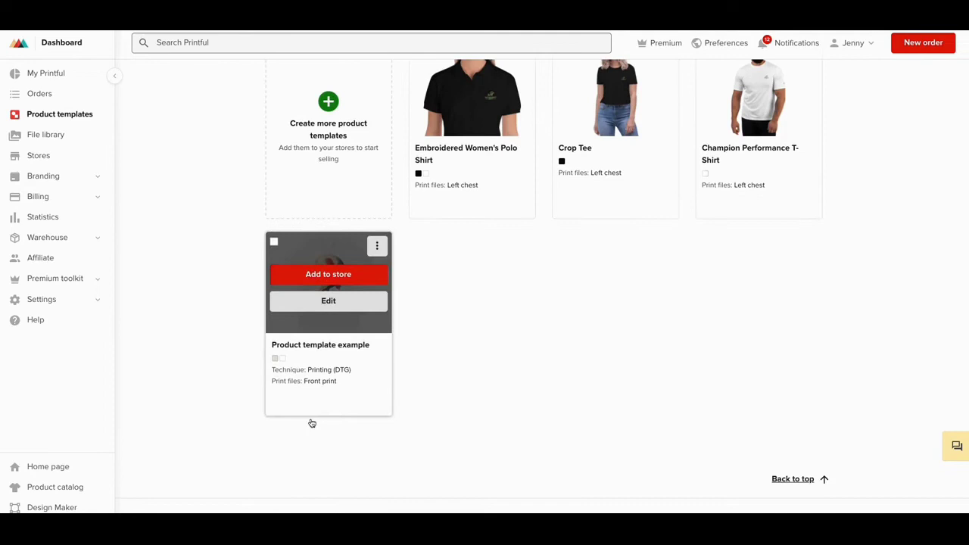
{"action": "scroll", "coordinate": [313, 389], "scroll_direction": "up", "scroll_amount": 2}
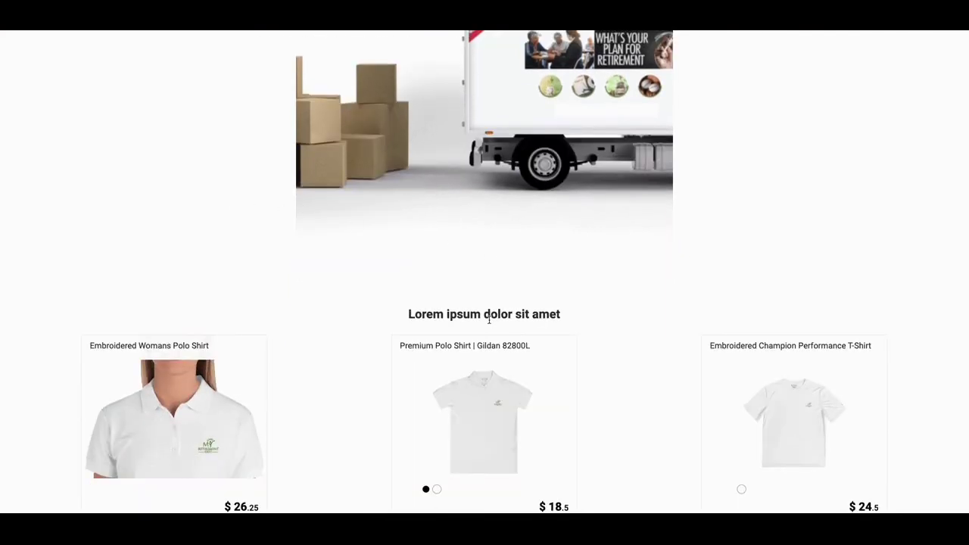
- Use the storefront footer's Shop link to reach the grid of priced Printful shirts
{"action": "scroll", "coordinate": [489, 321], "scroll_direction": "down", "scroll_amount": 2}
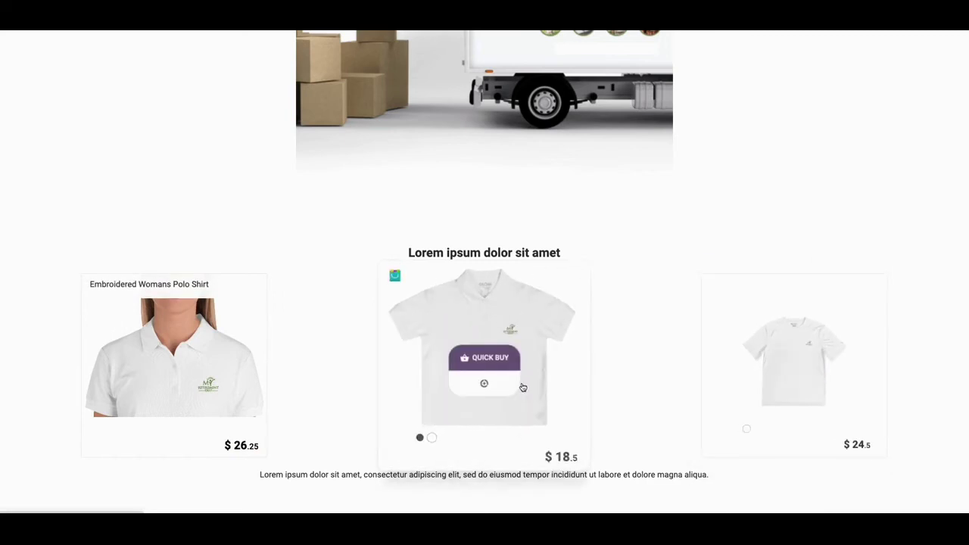
{"action": "scroll", "coordinate": [522, 379], "scroll_direction": "down", "scroll_amount": 1}
{"action": "scroll", "coordinate": [522, 379], "scroll_direction": "up", "scroll_amount": 2}
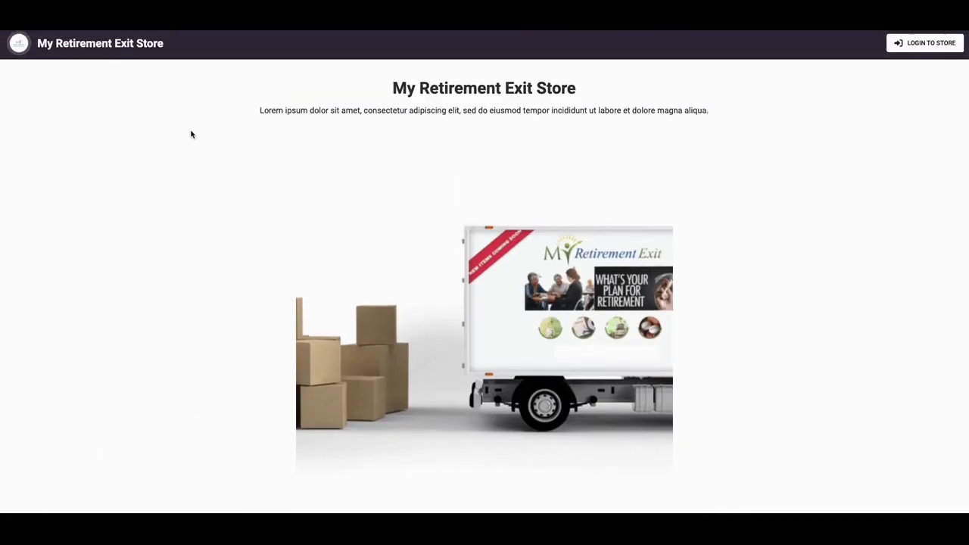
{"action": "scroll", "coordinate": [192, 134], "scroll_direction": "down", "scroll_amount": 1}
{"action": "scroll", "coordinate": [126, 101], "scroll_direction": "down", "scroll_amount": 3}
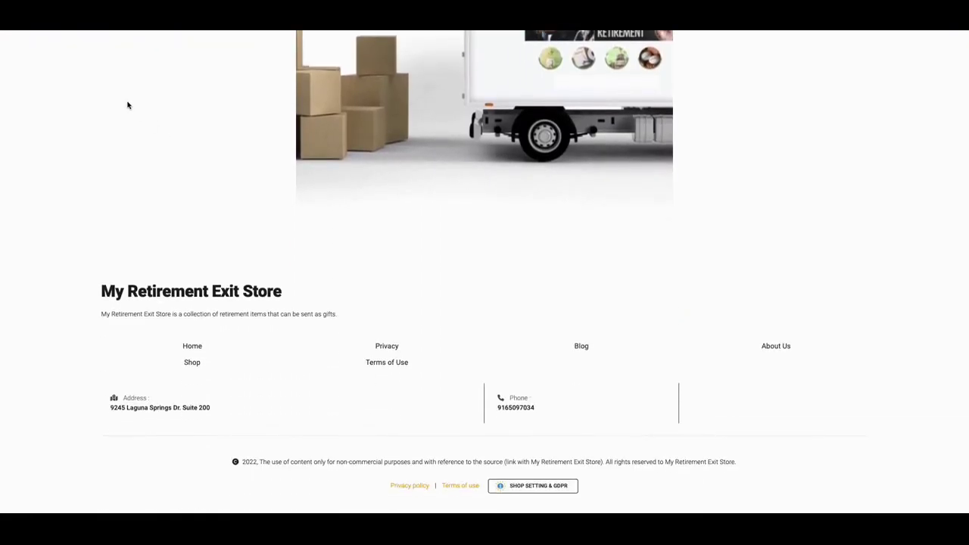
{"action": "scroll", "coordinate": [66, 94], "scroll_direction": "down", "scroll_amount": 3}
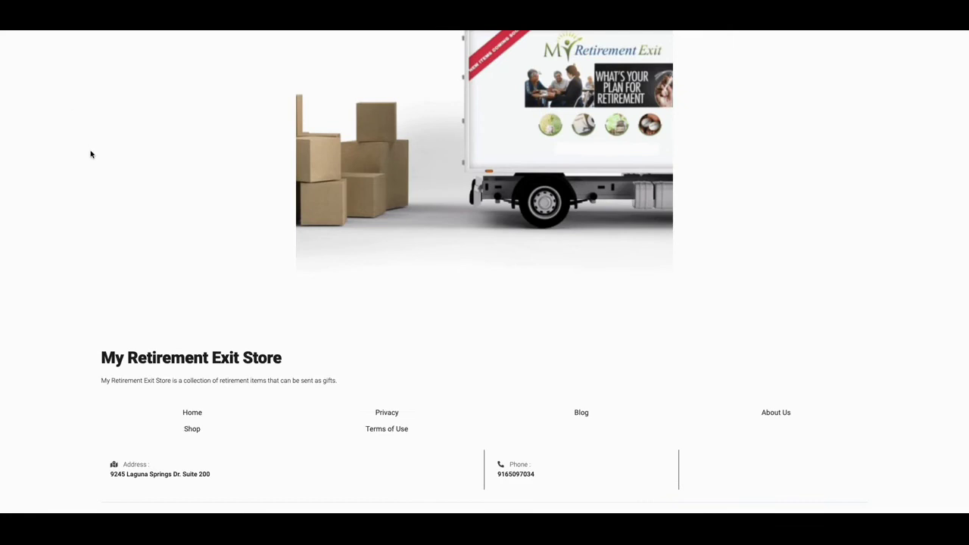
{"action": "left_click", "coordinate": [190, 430]}
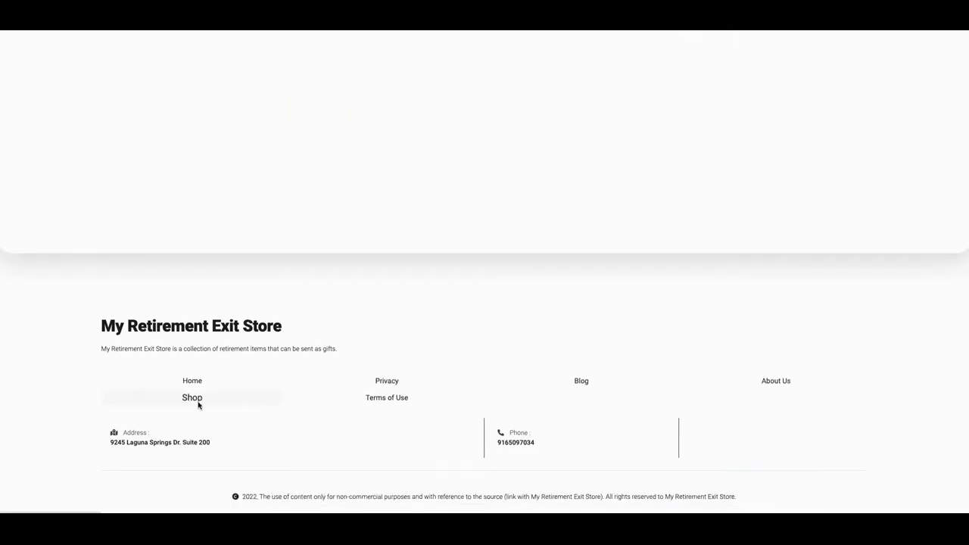
{"action": "scroll", "coordinate": [216, 340], "scroll_direction": "up", "scroll_amount": 1}
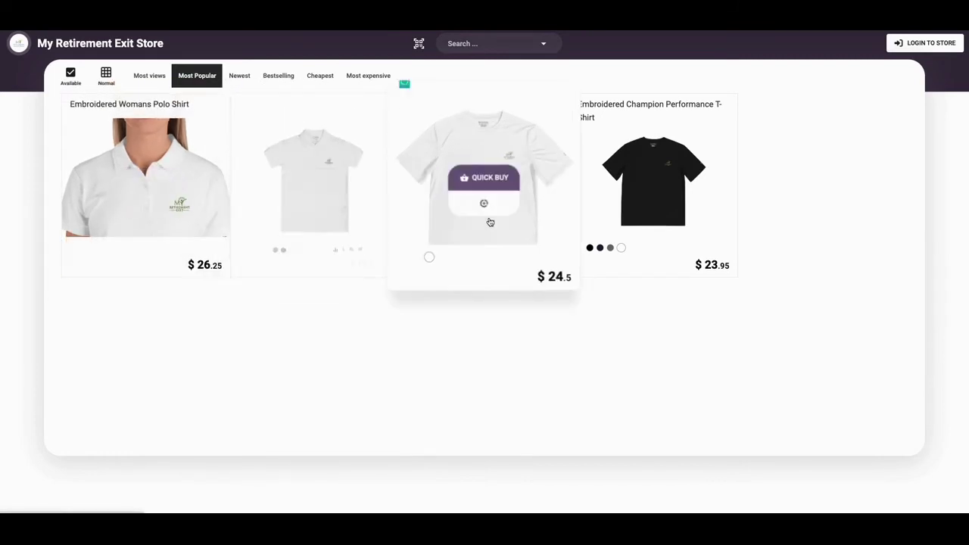
{"action": "mouse_move", "coordinate": [654, 181]}
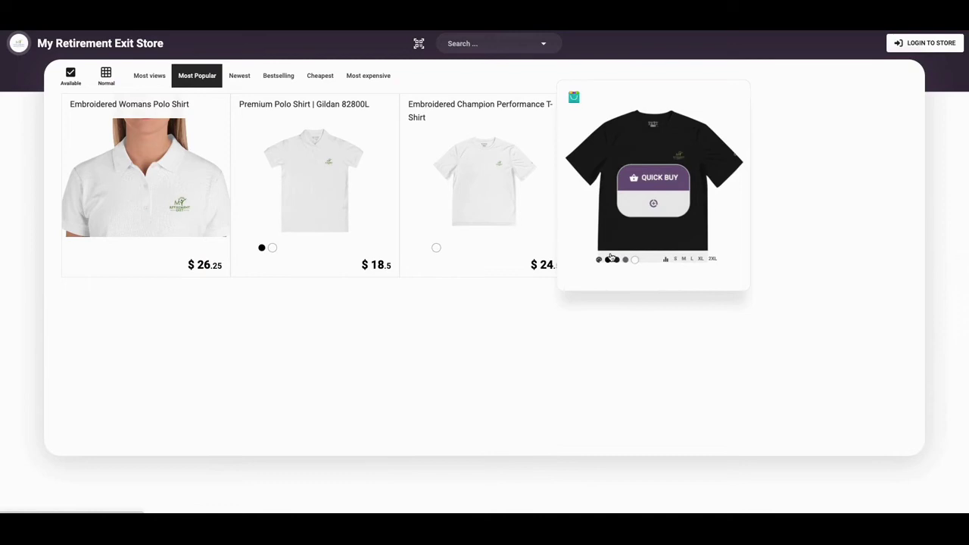
- On the Champion T-shirt page, preview Grey and Navy, then choose Black in size M
{"action": "left_click", "coordinate": [622, 263]}
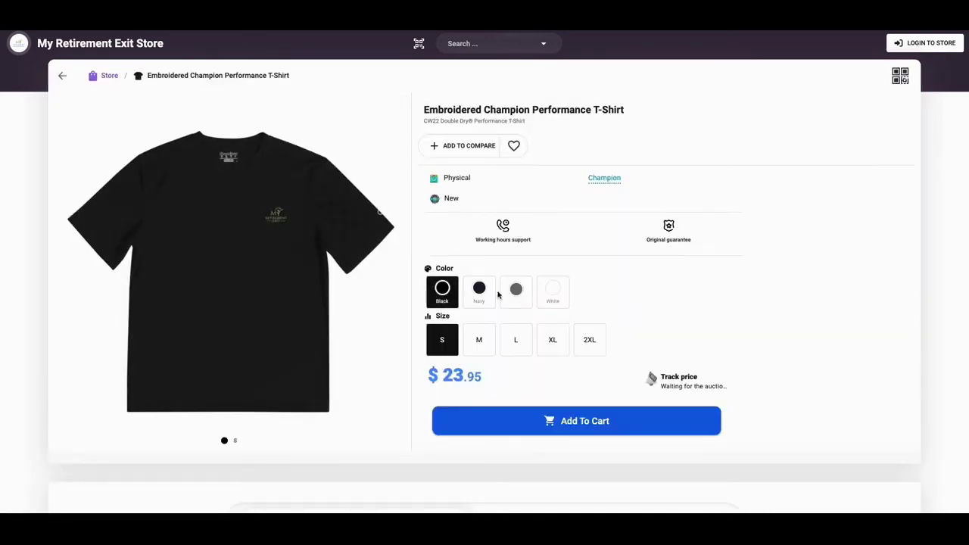
{"action": "left_click", "coordinate": [510, 299]}
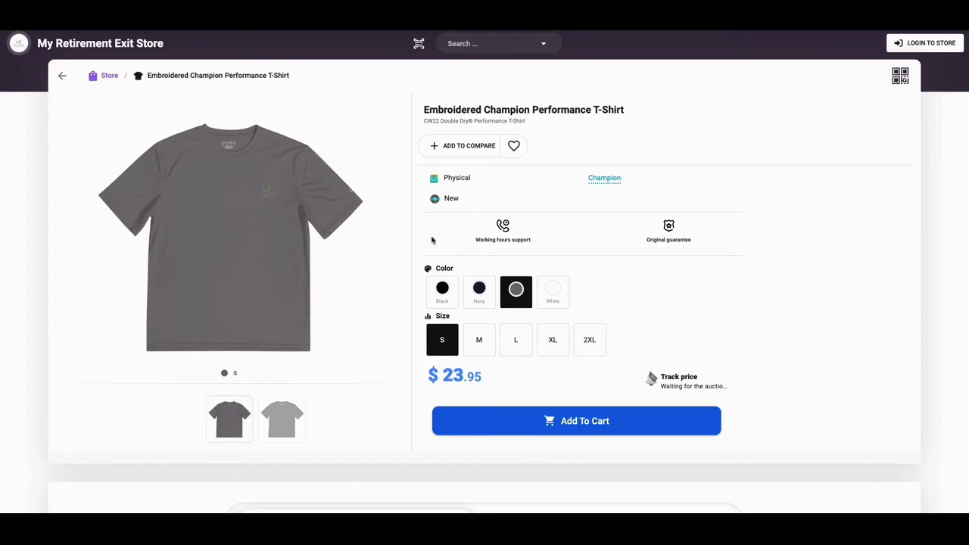
{"action": "left_click", "coordinate": [486, 301]}
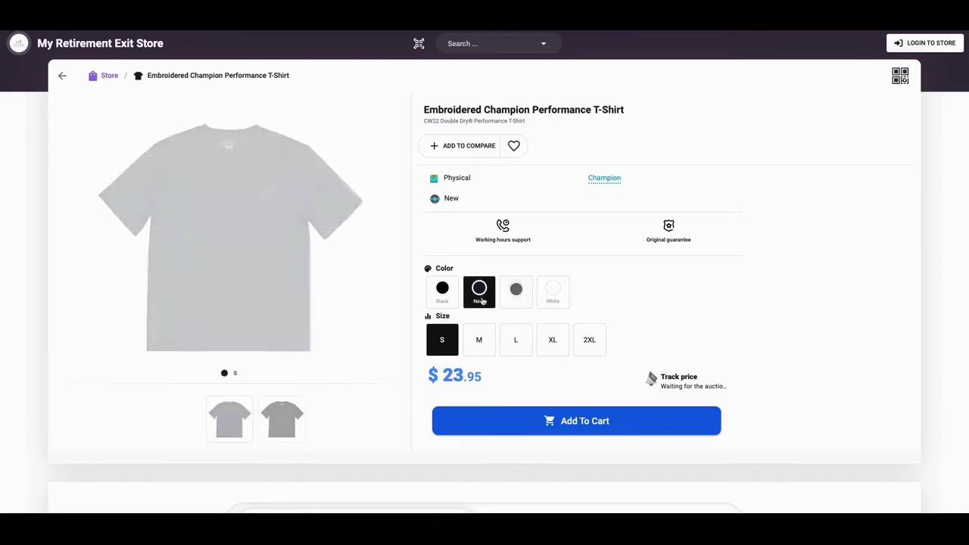
{"action": "left_click", "coordinate": [443, 301]}
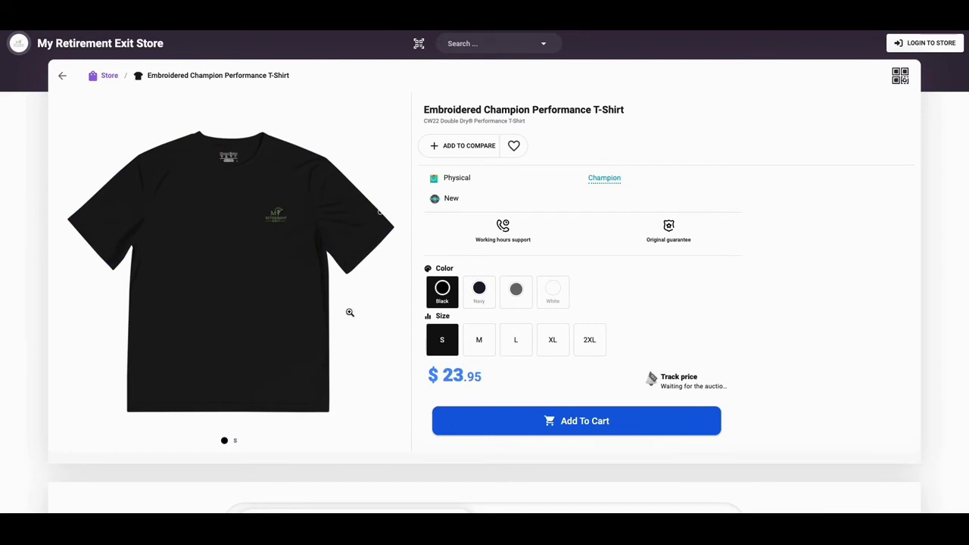
{"action": "left_click", "coordinate": [478, 340]}
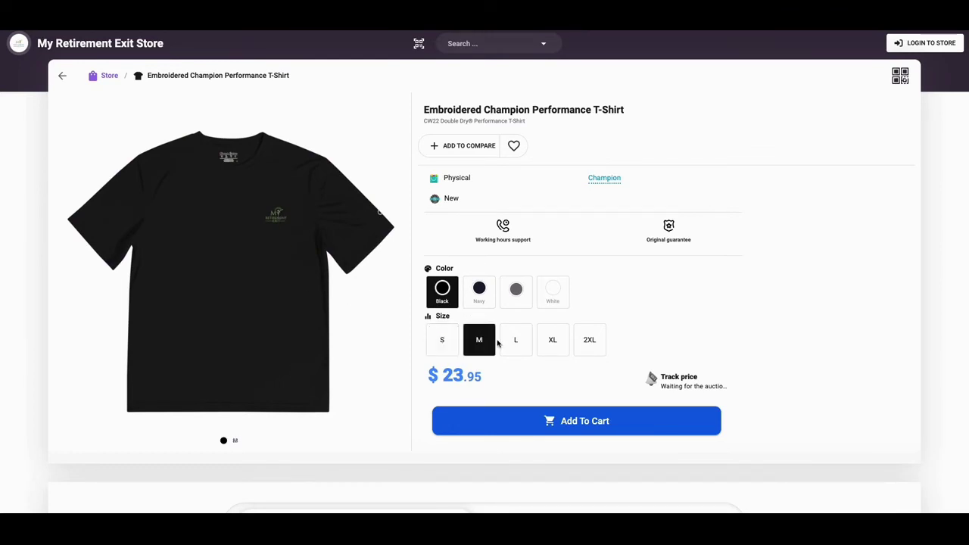
- Scroll through the $23.95 Champion T-shirt's product description
{"action": "scroll", "coordinate": [459, 433], "scroll_direction": "down", "scroll_amount": 3}
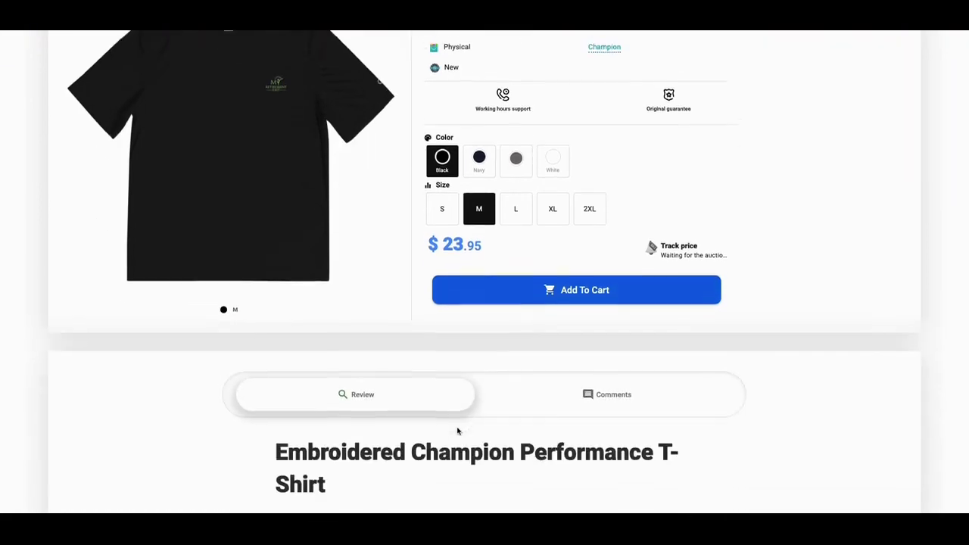
{"action": "scroll", "coordinate": [451, 391], "scroll_direction": "down", "scroll_amount": 3}
{"action": "scroll", "coordinate": [450, 389], "scroll_direction": "down", "scroll_amount": 3}
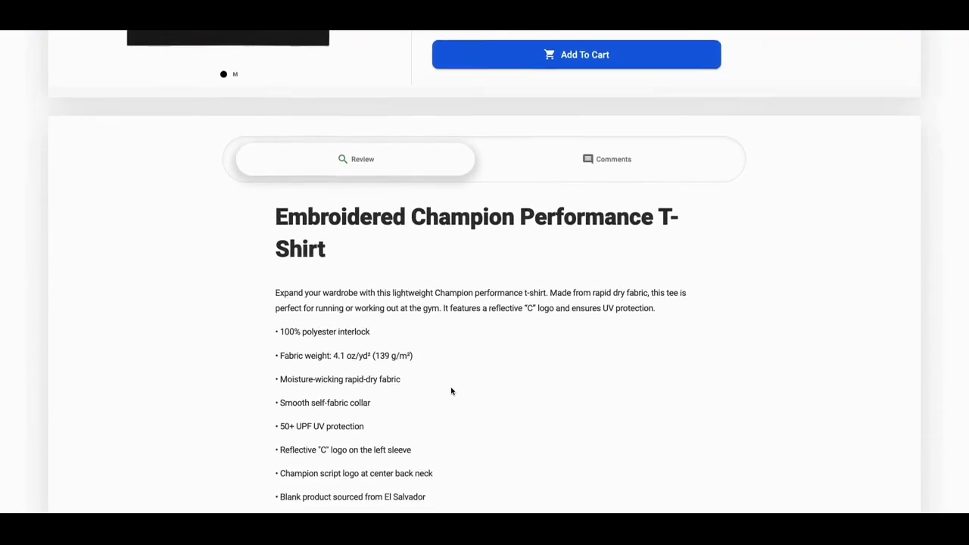
{"action": "scroll", "coordinate": [436, 367], "scroll_direction": "down", "scroll_amount": 2}
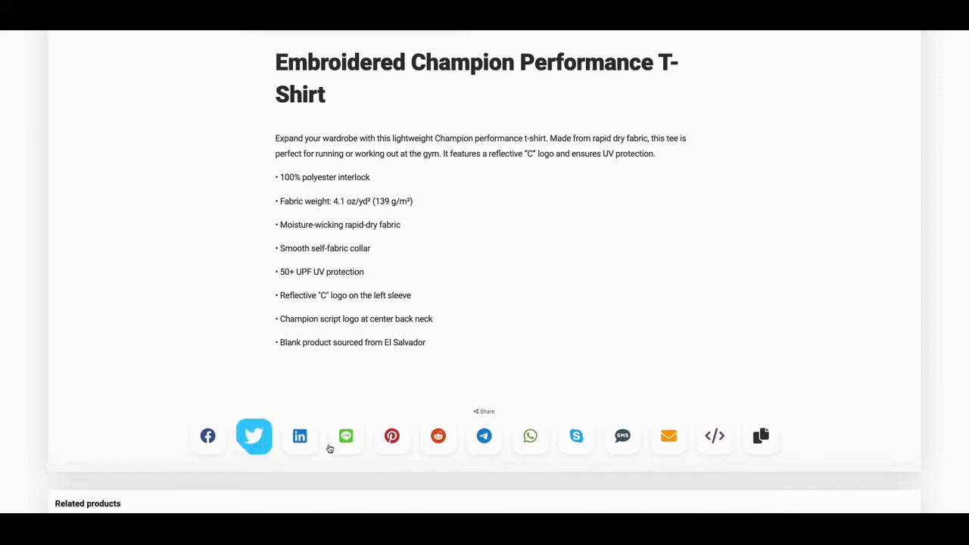
{"action": "scroll", "coordinate": [530, 437], "scroll_direction": "down", "scroll_amount": 3}
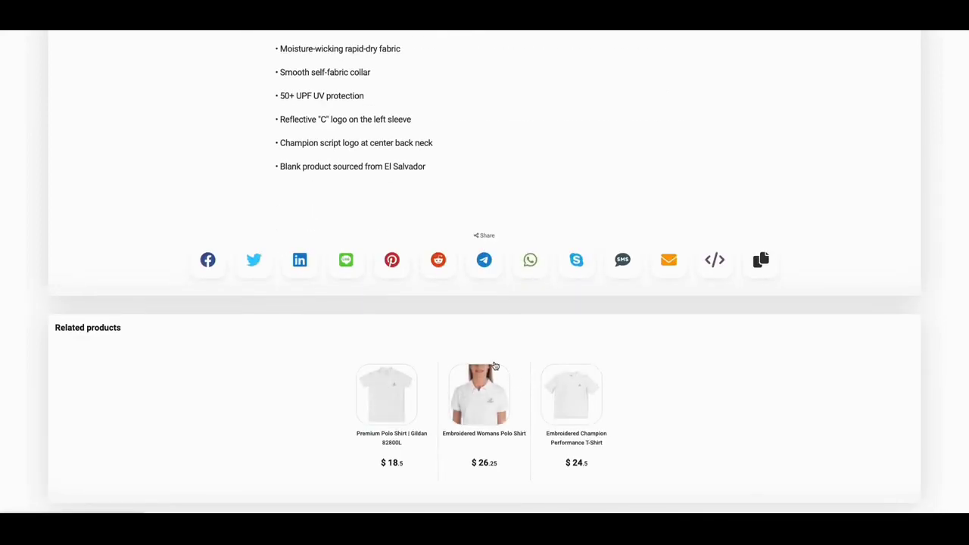
{"action": "scroll", "coordinate": [295, 375], "scroll_direction": "down", "scroll_amount": 1}
{"action": "scroll", "coordinate": [424, 347], "scroll_direction": "down", "scroll_amount": 3}
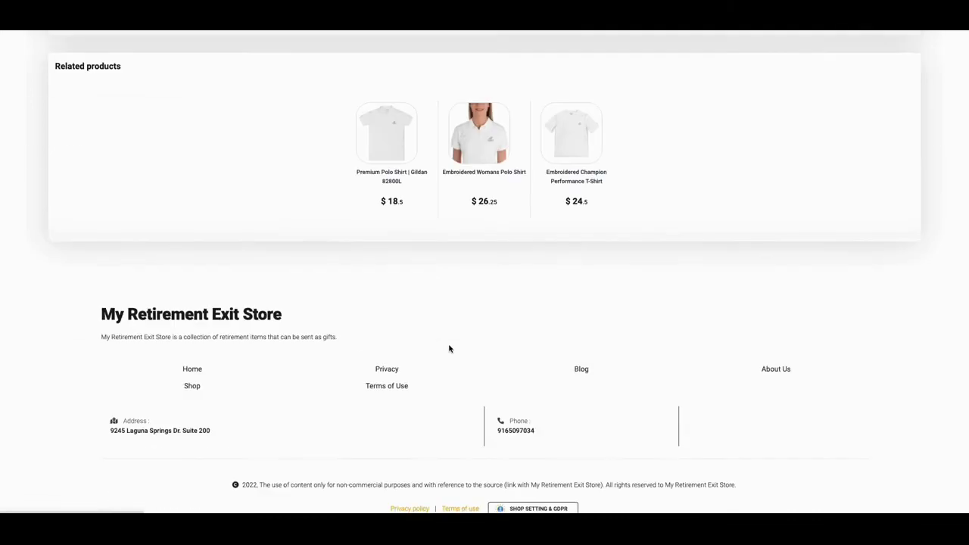
{"action": "scroll", "coordinate": [437, 368], "scroll_direction": "up", "scroll_amount": 15}
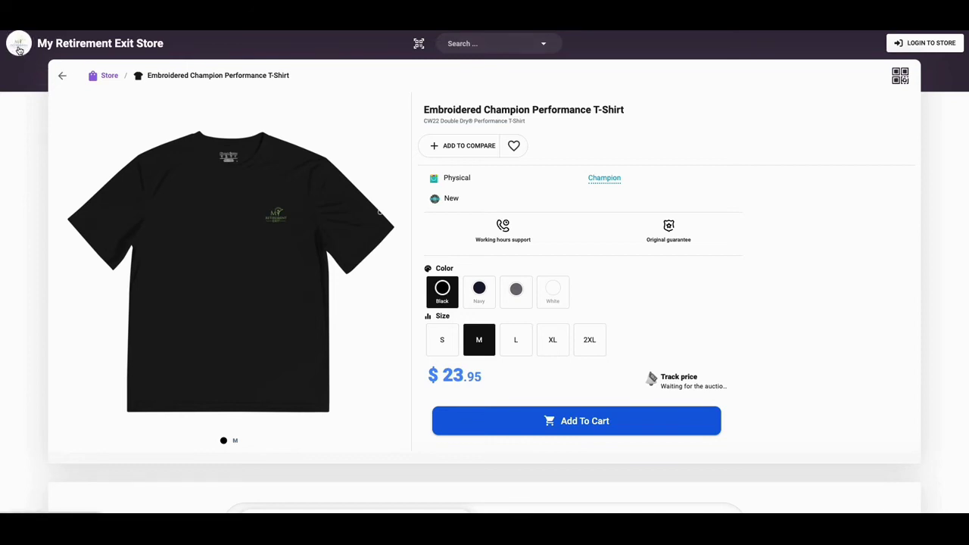
{"action": "left_click", "coordinate": [19, 47]}
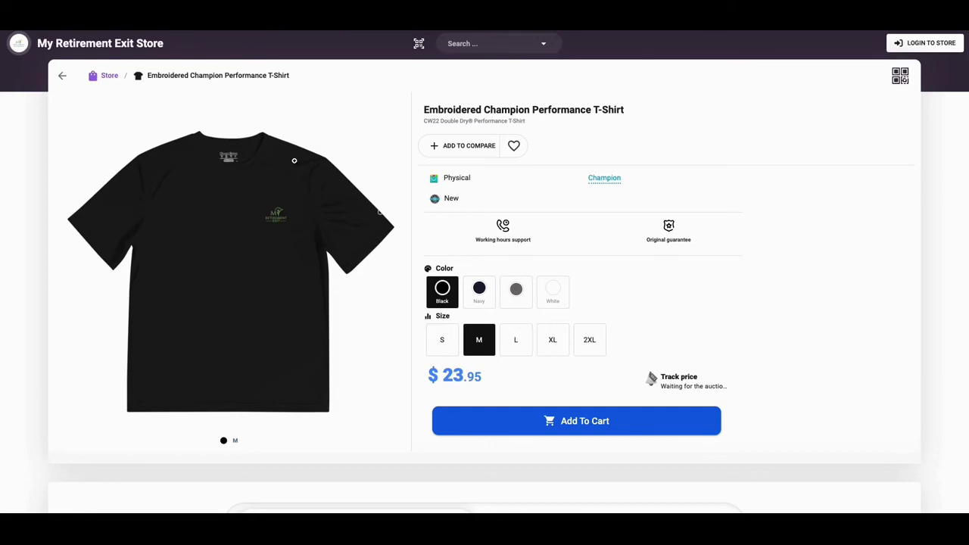
{"action": "left_click", "coordinate": [20, 50]}
- Return to the Selldone home page via the store logo and scroll to My Shops and back
{"action": "left_click", "coordinate": [19, 44]}
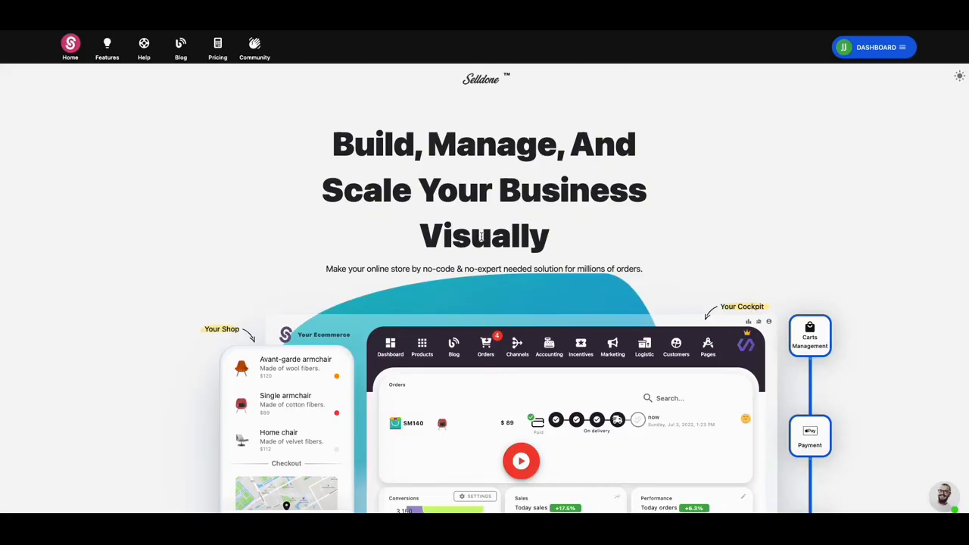
{"action": "scroll", "coordinate": [518, 299], "scroll_direction": "down", "scroll_amount": 2}
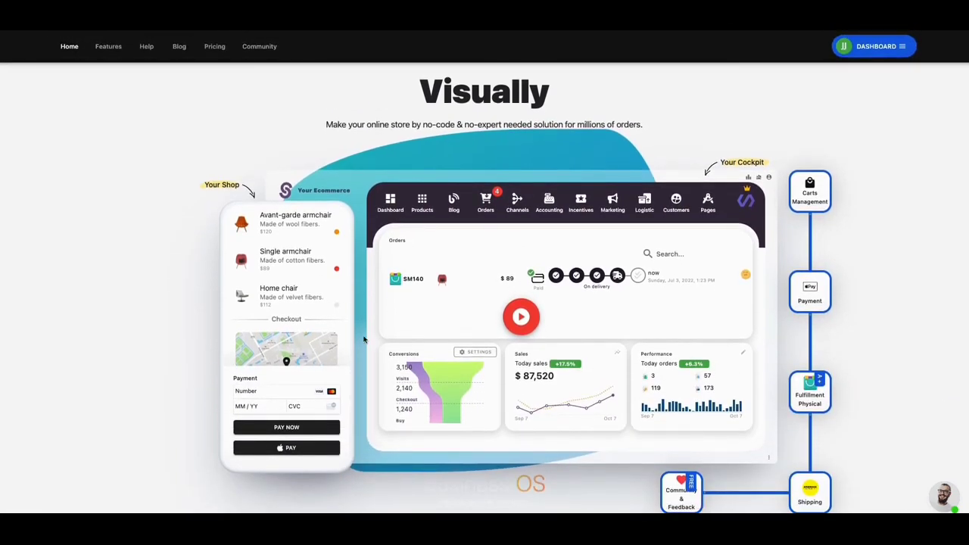
{"action": "scroll", "coordinate": [634, 371], "scroll_direction": "down", "scroll_amount": 1}
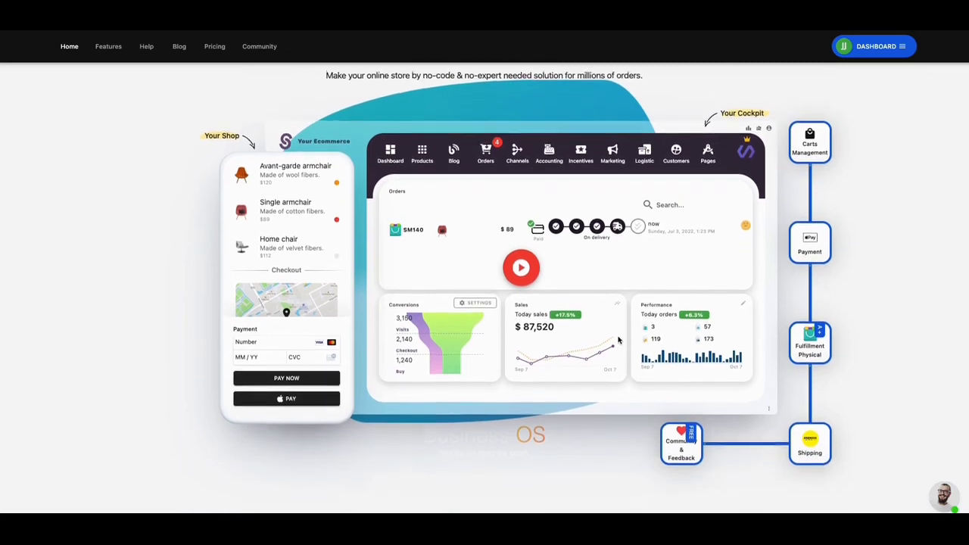
{"action": "scroll", "coordinate": [634, 371], "scroll_direction": "up", "scroll_amount": 1}
{"action": "scroll", "coordinate": [616, 338], "scroll_direction": "down", "scroll_amount": 1}
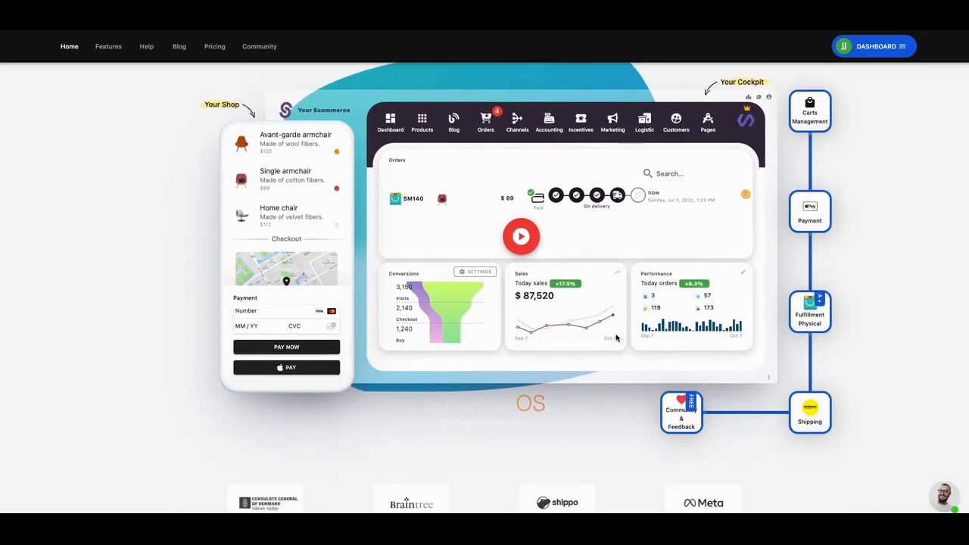
{"action": "scroll", "coordinate": [616, 338], "scroll_direction": "up", "scroll_amount": 2}
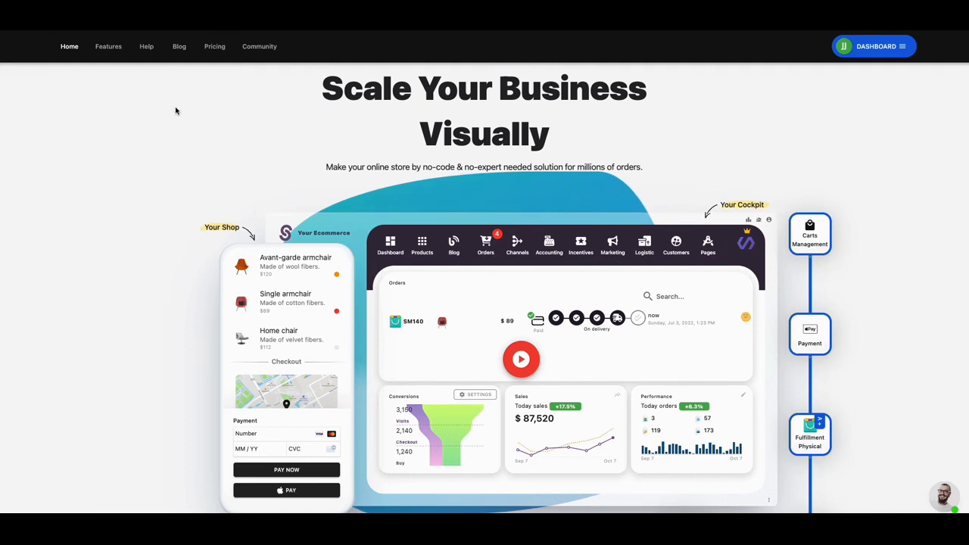
{"action": "scroll", "coordinate": [407, 242], "scroll_direction": "down", "scroll_amount": 1}
{"action": "scroll", "coordinate": [409, 261], "scroll_direction": "down", "scroll_amount": 2}
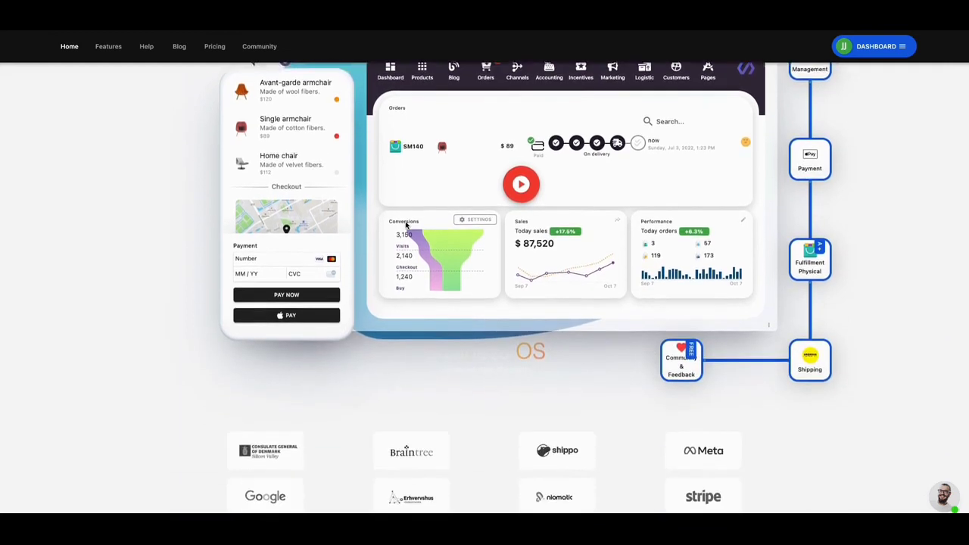
{"action": "scroll", "coordinate": [412, 280], "scroll_direction": "down", "scroll_amount": 1}
{"action": "scroll", "coordinate": [414, 296], "scroll_direction": "down", "scroll_amount": 1}
{"action": "scroll", "coordinate": [412, 295], "scroll_direction": "down", "scroll_amount": 1}
{"action": "scroll", "coordinate": [412, 296], "scroll_direction": "down", "scroll_amount": 1}
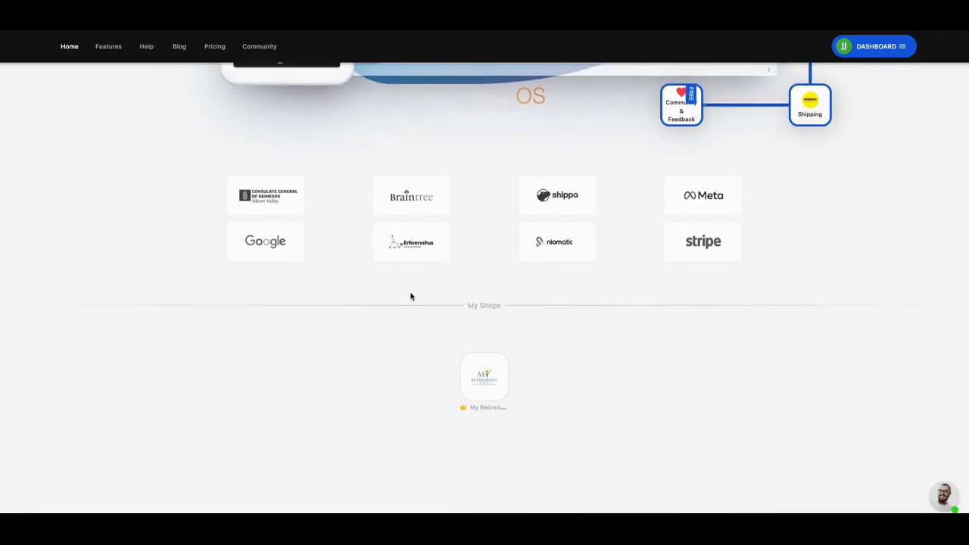
{"action": "scroll", "coordinate": [409, 288], "scroll_direction": "up", "scroll_amount": 4}
{"action": "scroll", "coordinate": [407, 279], "scroll_direction": "up", "scroll_amount": 4}
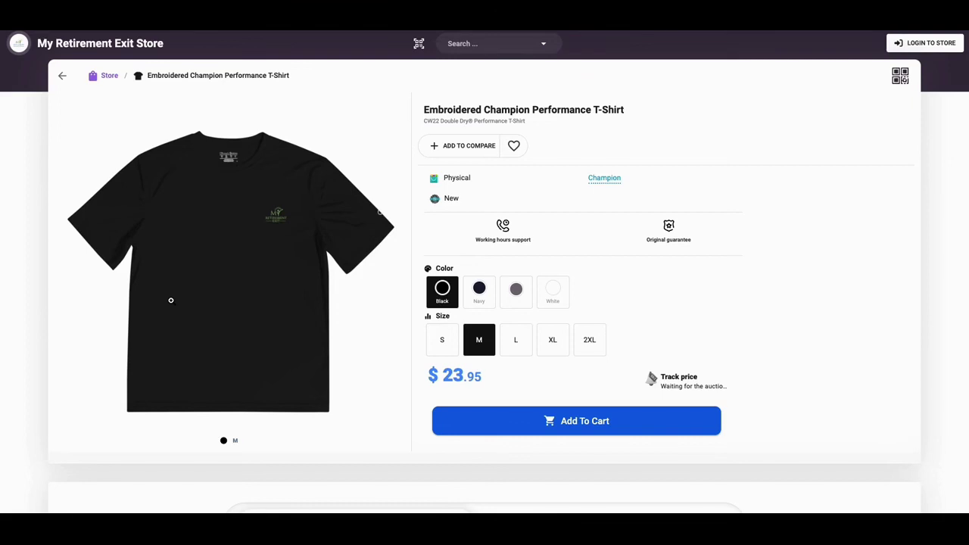
- Scroll through the black, size M Champion T-shirt's description and back to the top
{"action": "scroll", "coordinate": [208, 283], "scroll_direction": "down", "scroll_amount": 1}
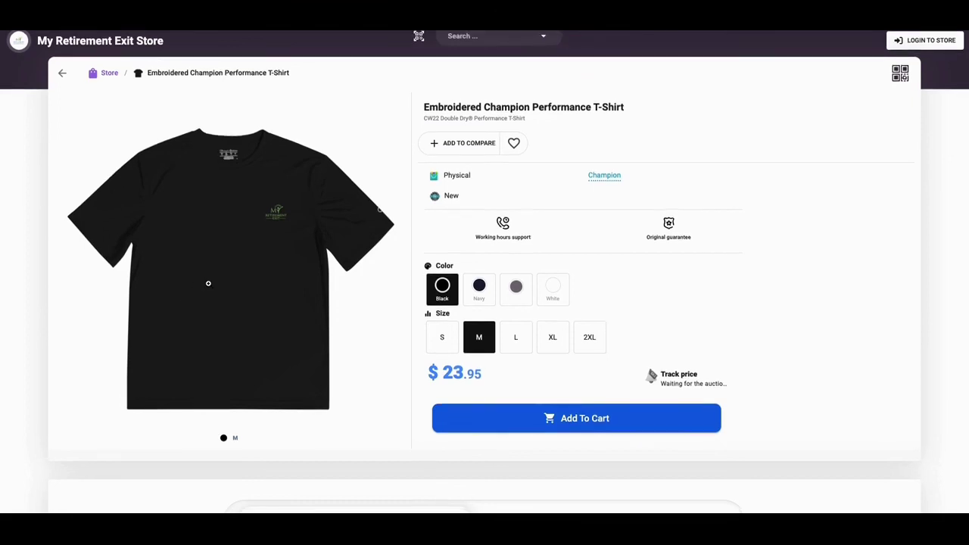
{"action": "scroll", "coordinate": [208, 283], "scroll_direction": "up", "scroll_amount": 1}
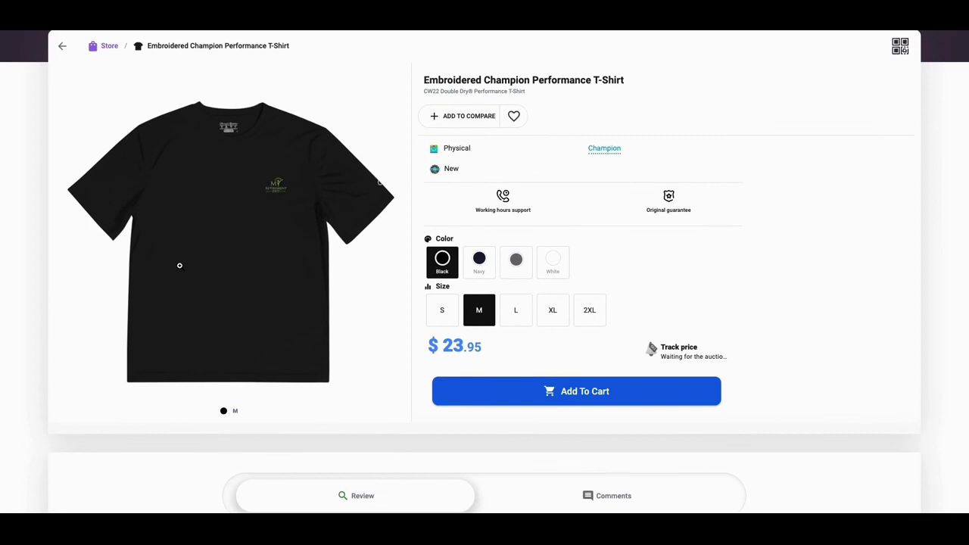
{"action": "scroll", "coordinate": [179, 265], "scroll_direction": "down", "scroll_amount": 2}
{"action": "scroll", "coordinate": [179, 264], "scroll_direction": "down", "scroll_amount": 1}
{"action": "scroll", "coordinate": [179, 265], "scroll_direction": "down", "scroll_amount": 1}
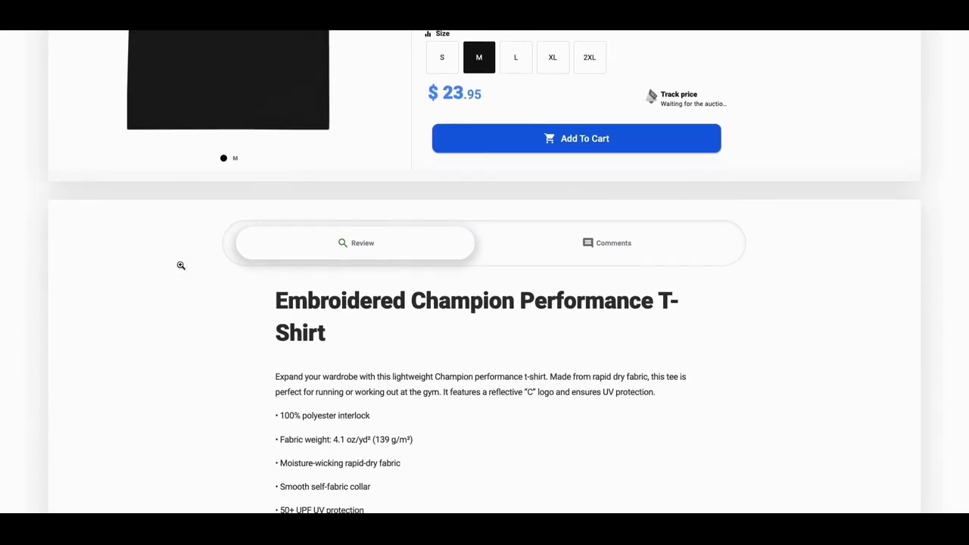
{"action": "scroll", "coordinate": [180, 266], "scroll_direction": "down", "scroll_amount": 1}
{"action": "scroll", "coordinate": [179, 266], "scroll_direction": "up", "scroll_amount": 4}
{"action": "scroll", "coordinate": [180, 265], "scroll_direction": "up", "scroll_amount": 1}
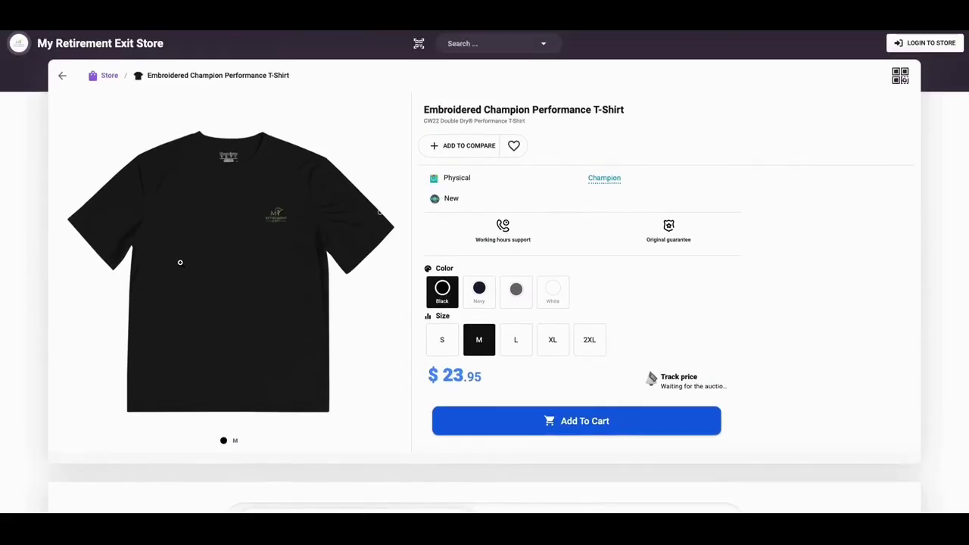